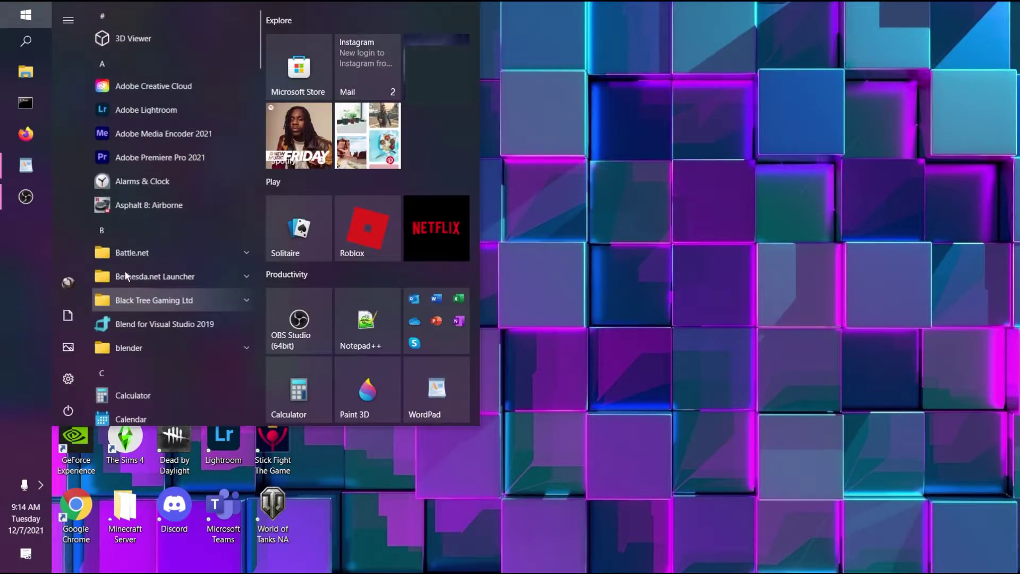
# Select Uninstall on the Adobe Creative Cloud entry in Settings > Apps & features
pyautogui.click(70, 378)
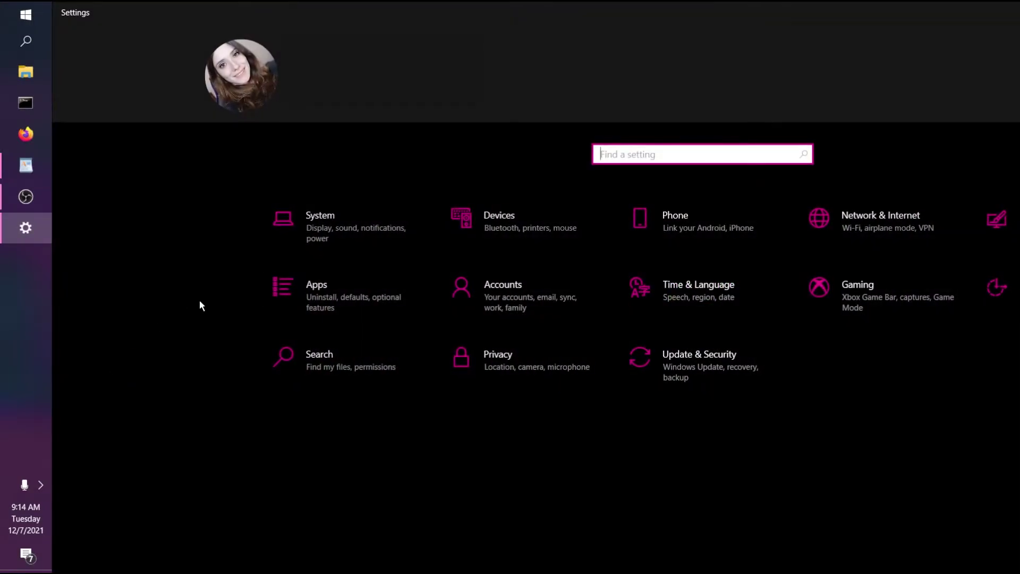
pyautogui.click(322, 284)
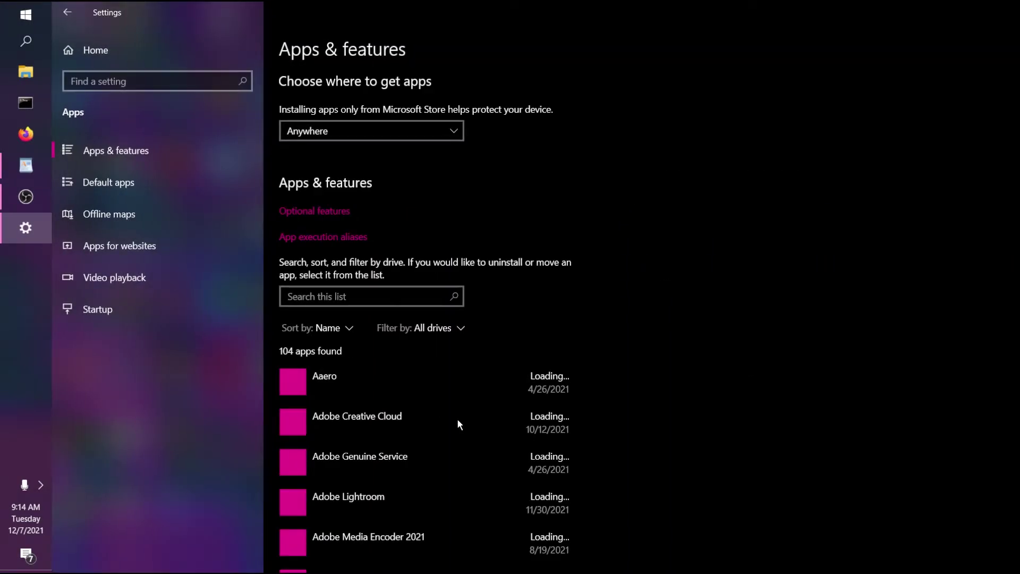
pyautogui.click(364, 467)
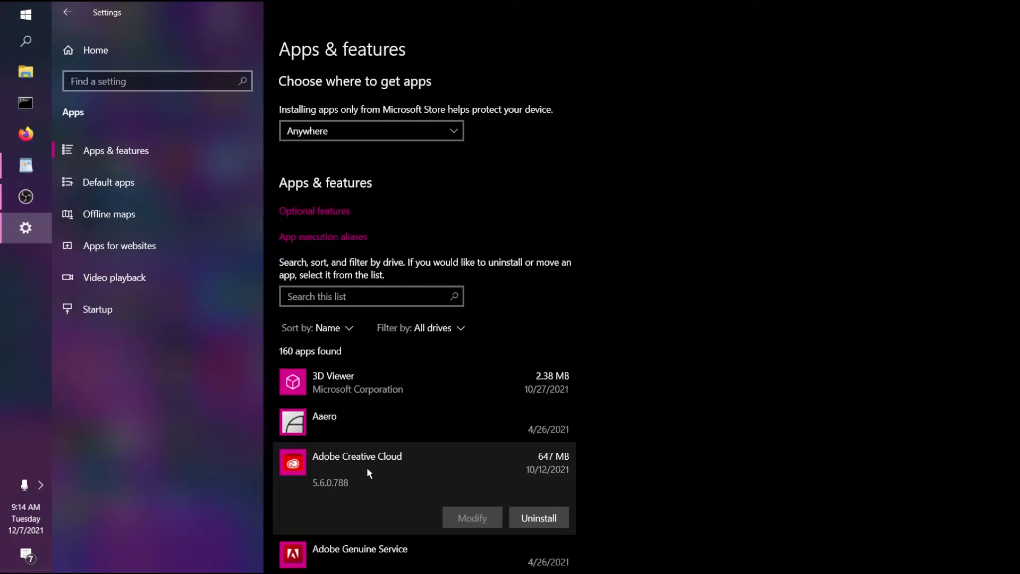
pyautogui.click(540, 517)
# Confirm uninstalling Adobe Creative Cloud in the Uninstall flyout
pyautogui.click(597, 485)
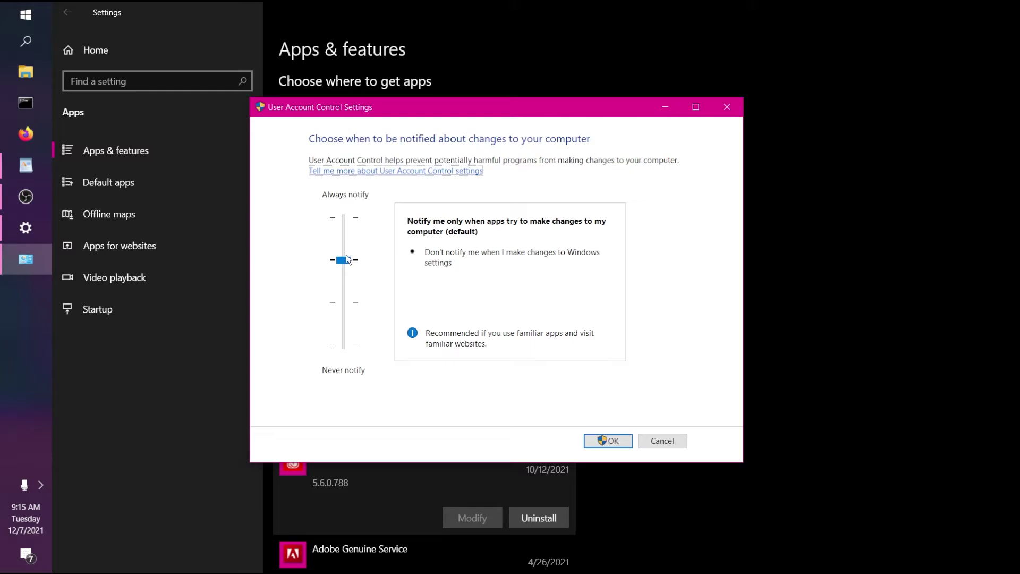
# Lower the User Account Control slider to Never notify and confirm the change
pyautogui.moveTo(343, 260)
pyautogui.mouseDown()
pyautogui.moveTo(353, 225)
pyautogui.moveTo(344, 259)
pyautogui.mouseUp()
pyautogui.moveTo(348, 268); pyautogui.dragTo(355, 345)
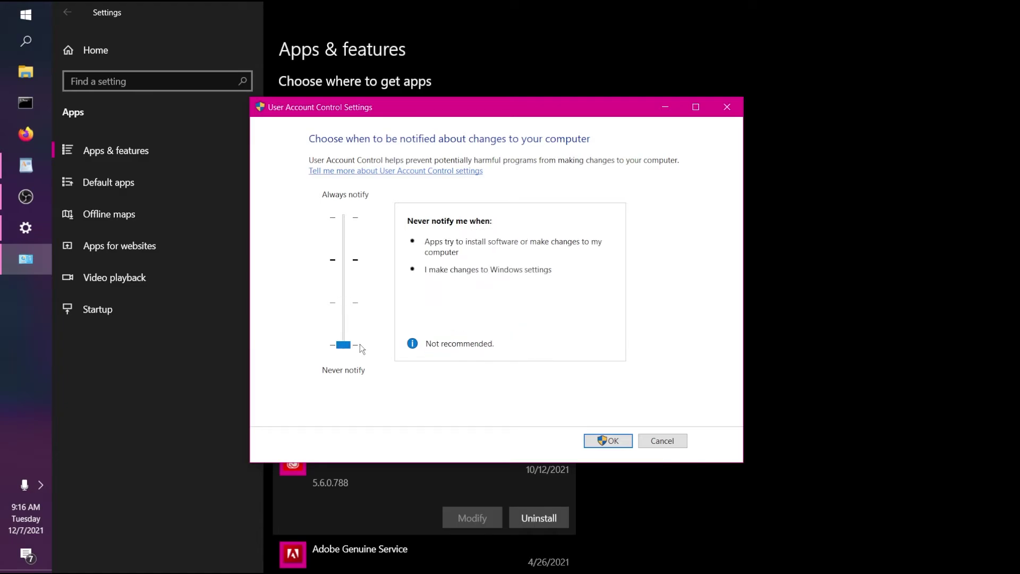
pyautogui.press('Return')
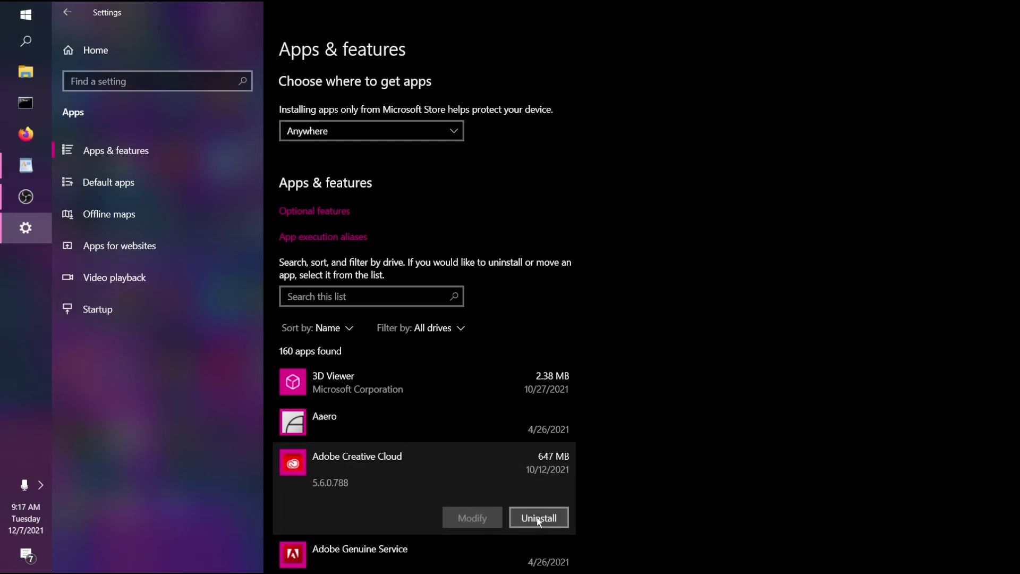
pyautogui.click(538, 518)
pyautogui.click(599, 487)
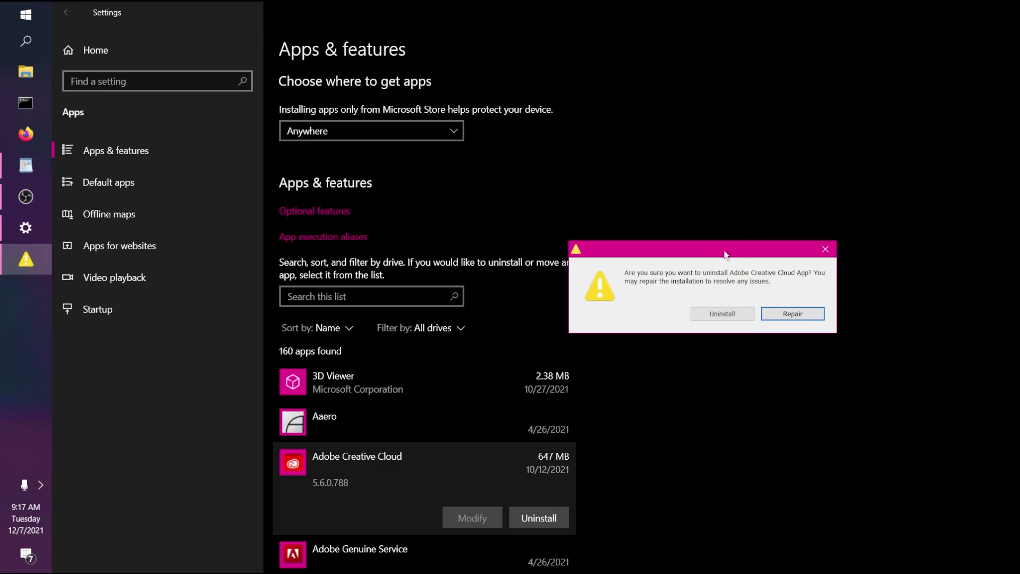
pyautogui.click(824, 248)
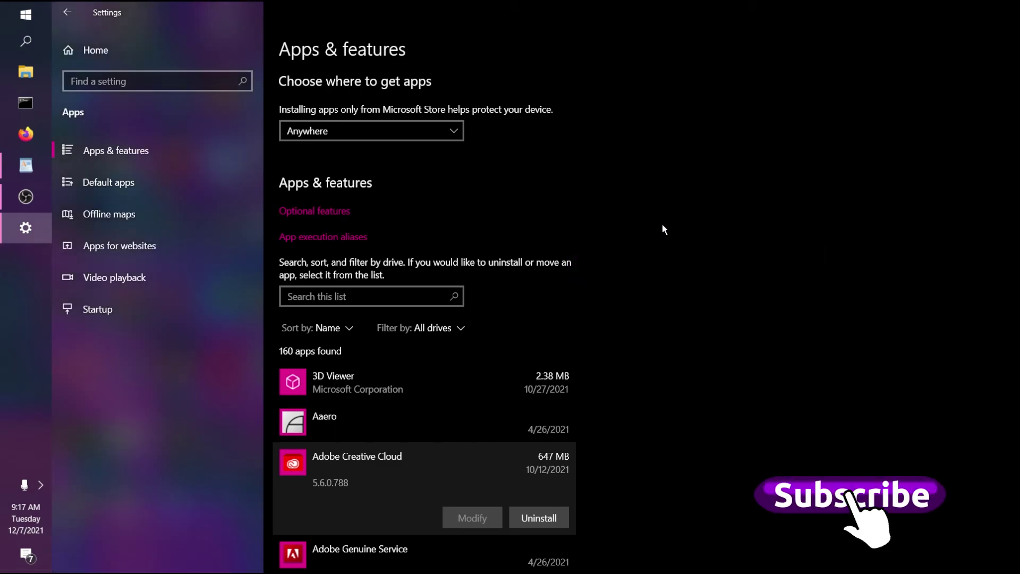